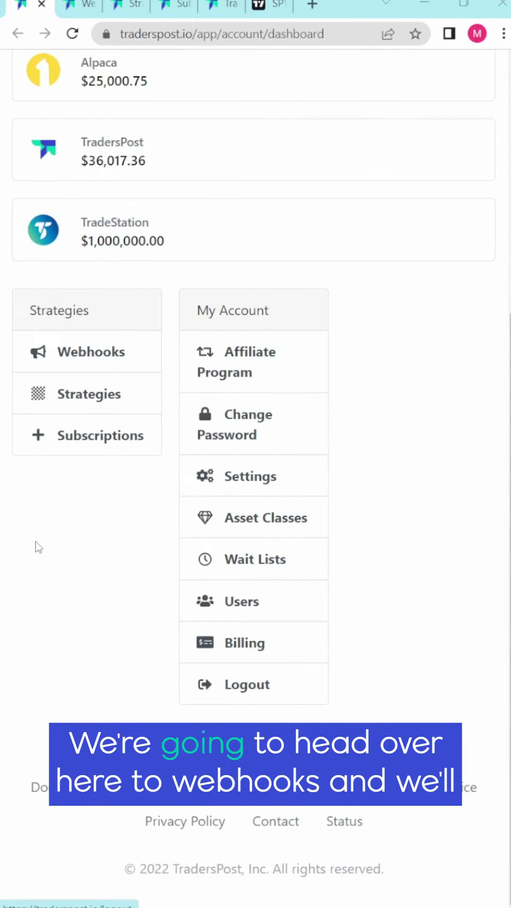
Step: Create a webhook named 'Options Webhook' with asset class Options, any ticker allowed, and SQ removed
click(39, 361)
click(113, 156)
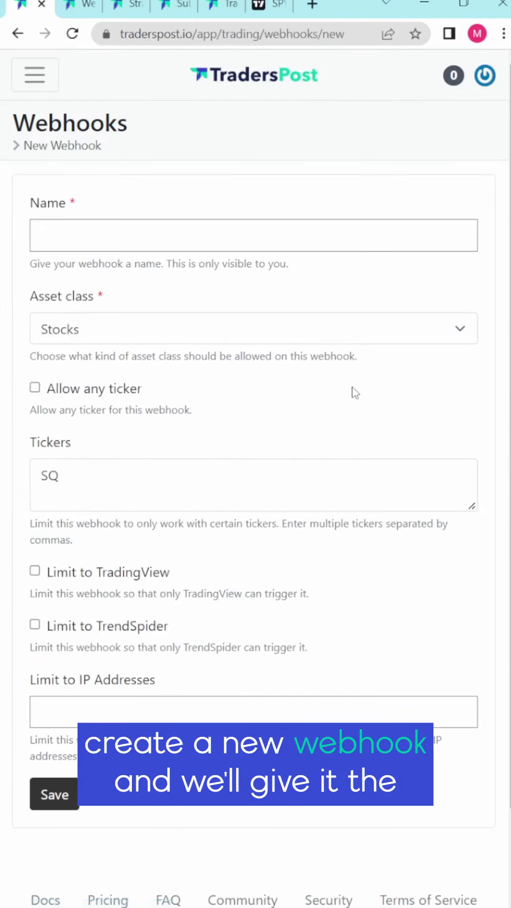
click(142, 238)
text(Options Webhook)
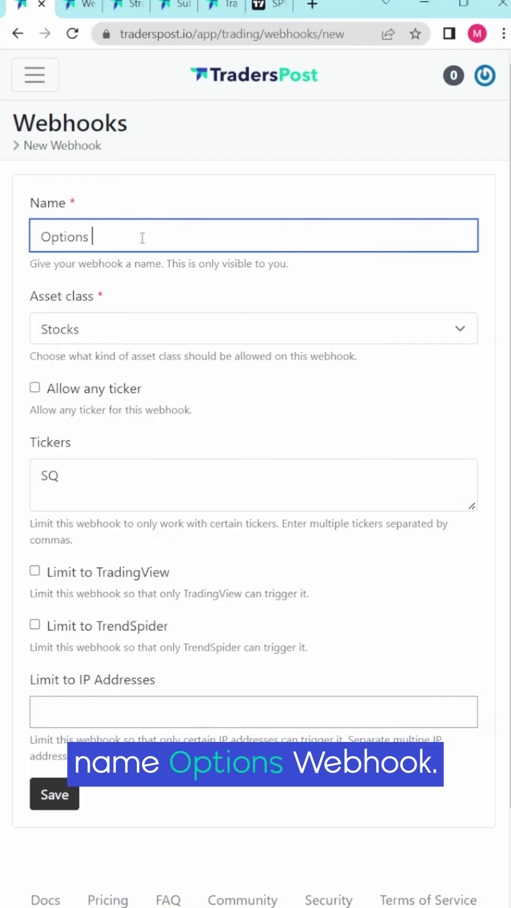
click(124, 340)
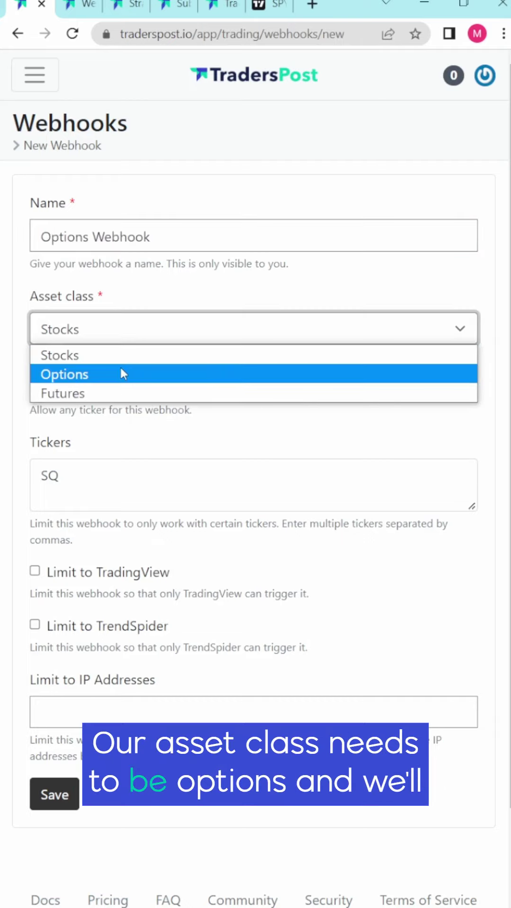
click(120, 367)
click(111, 389)
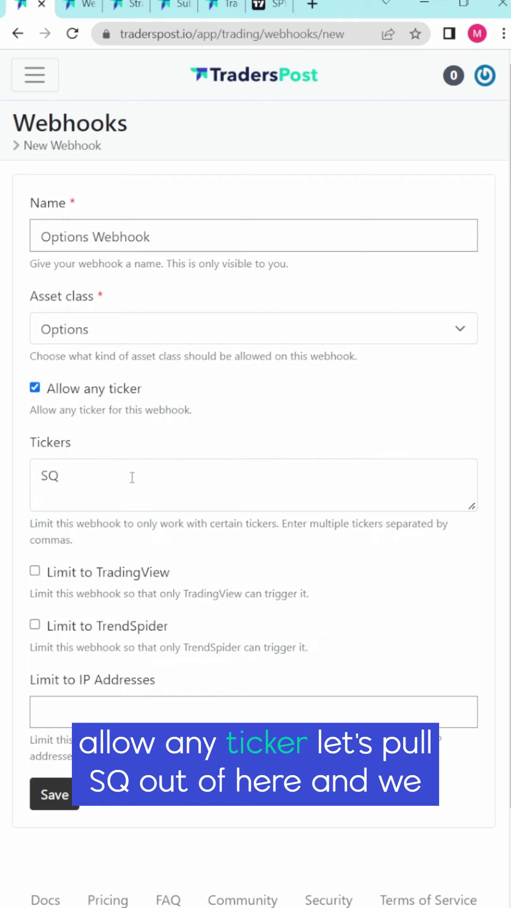
double_click(132, 477)
key(BackSpace)
Step: Save the Options Webhook and copy its generated webhook URL
scroll(132, 477, down, 2)
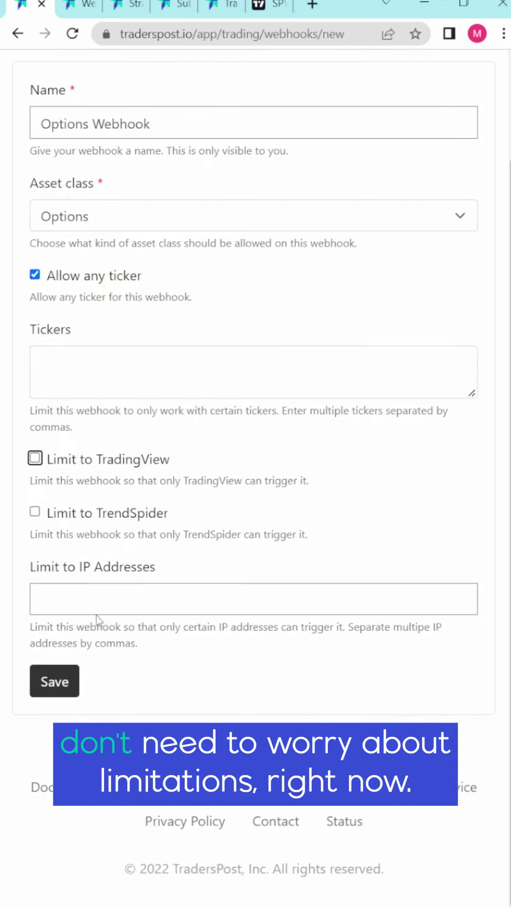
click(182, 607)
click(54, 681)
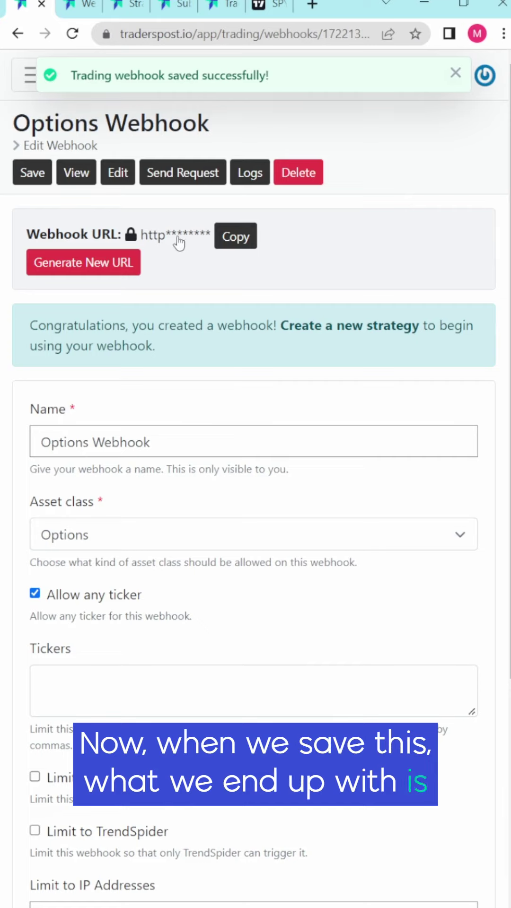
click(225, 242)
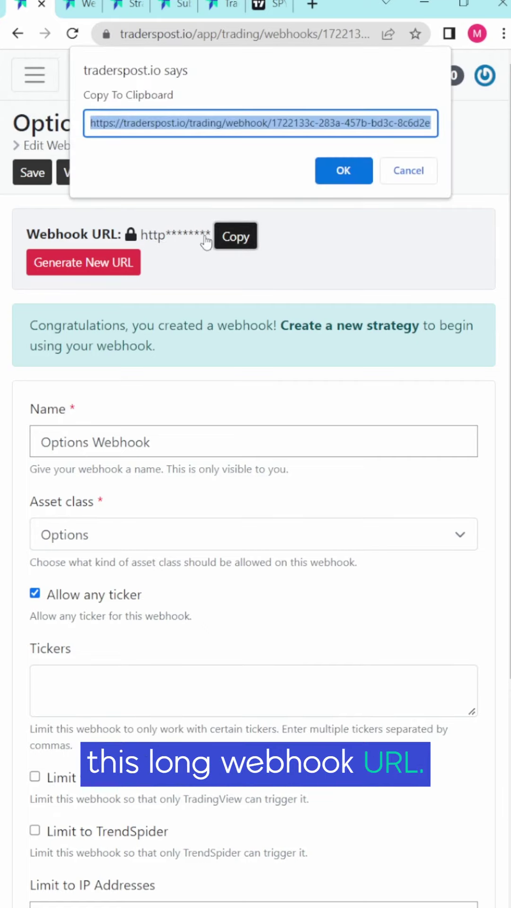
click(418, 168)
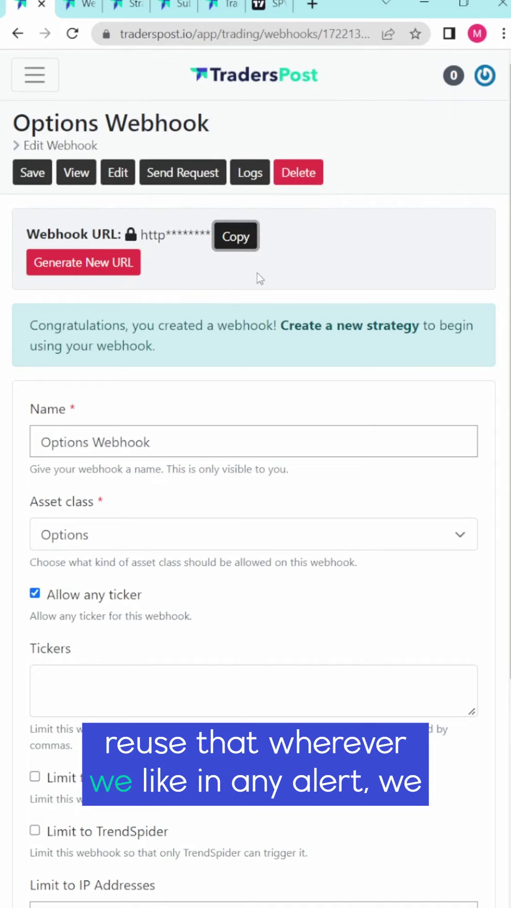
click(254, 270)
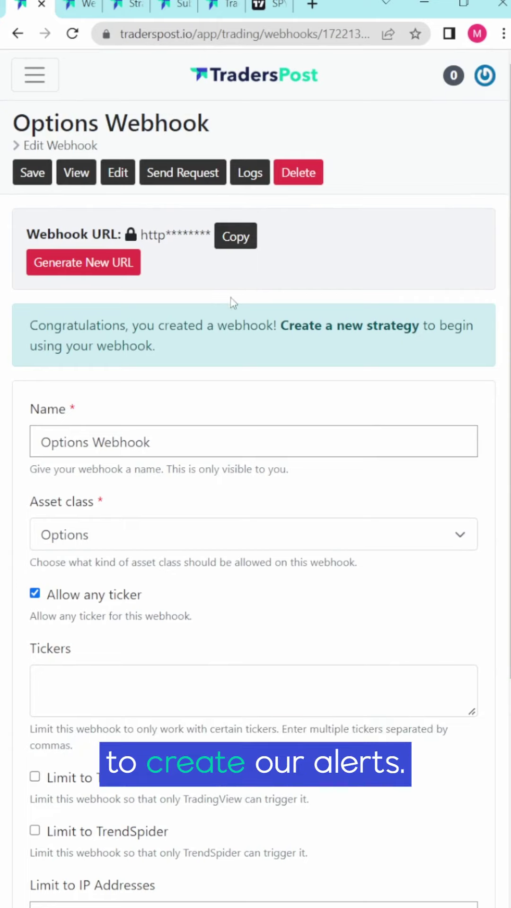
Step: Start a new strategy named 'Long Short Options Strategy' linked to Options Webhook
click(349, 331)
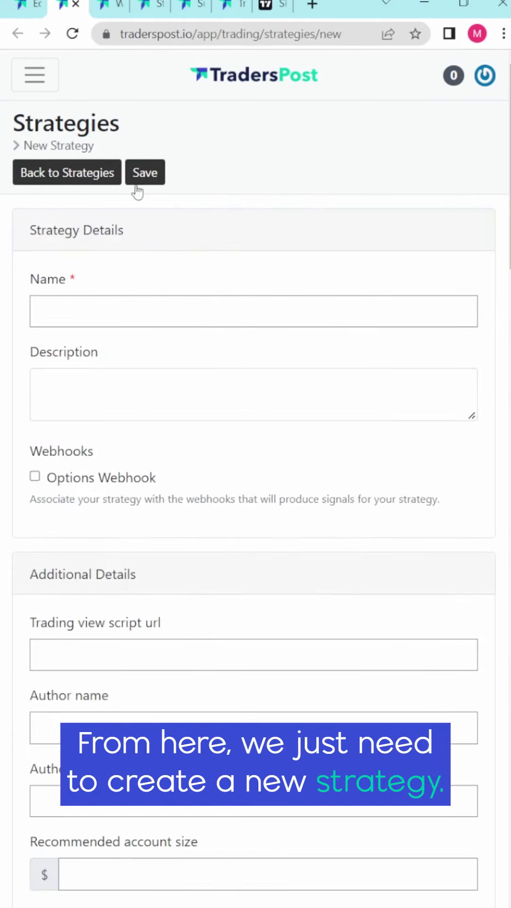
click(124, 312)
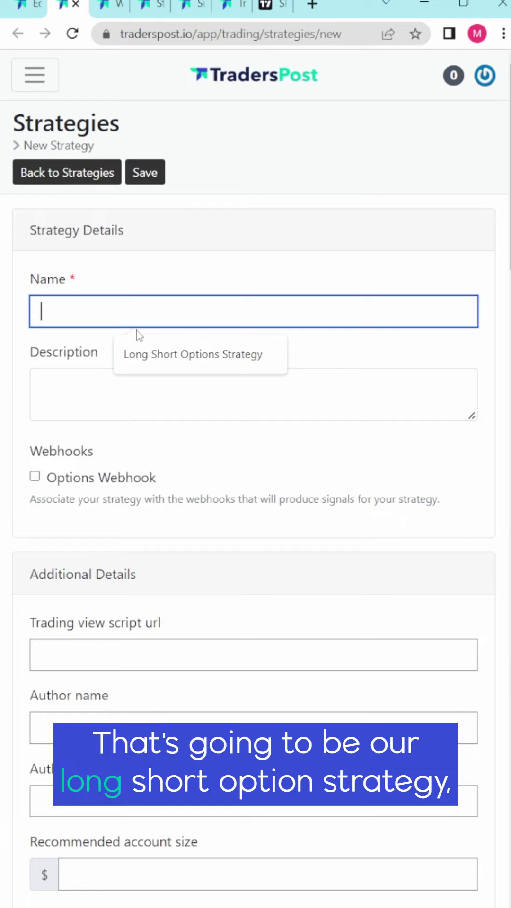
click(165, 354)
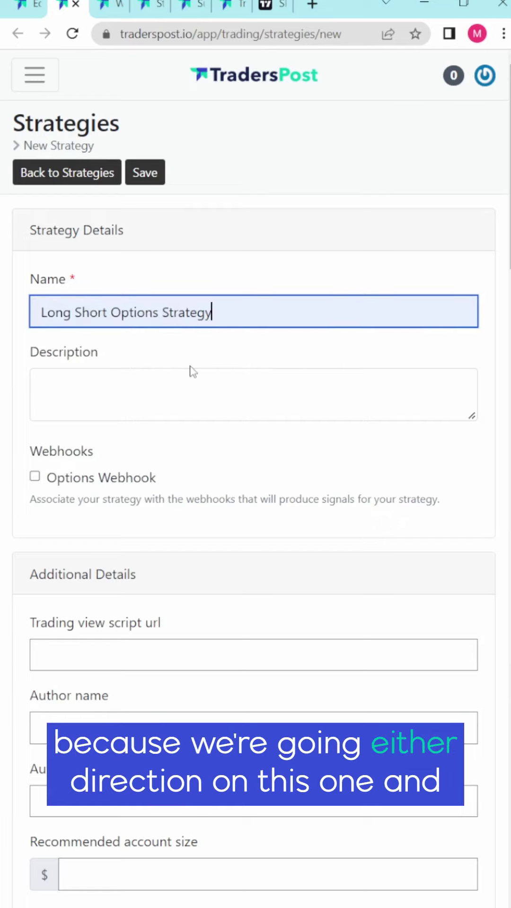
scroll(162, 382, down, 4)
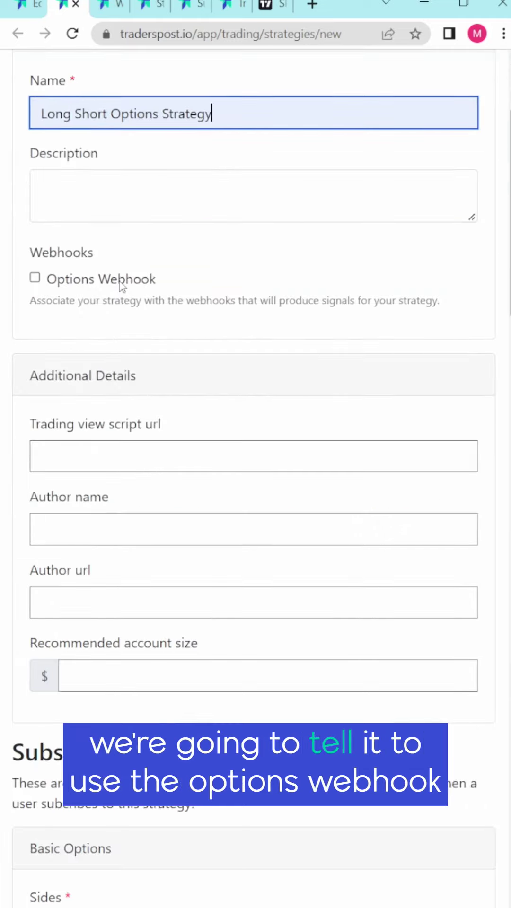
click(122, 283)
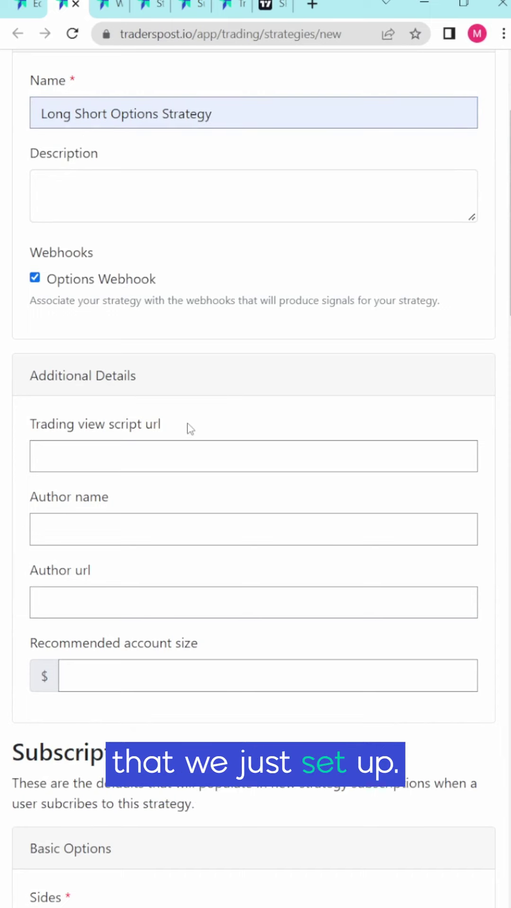
Step: Set sides to Both, asset class Options, option type Both, and in-the-money options
scroll(190, 428, down, 12)
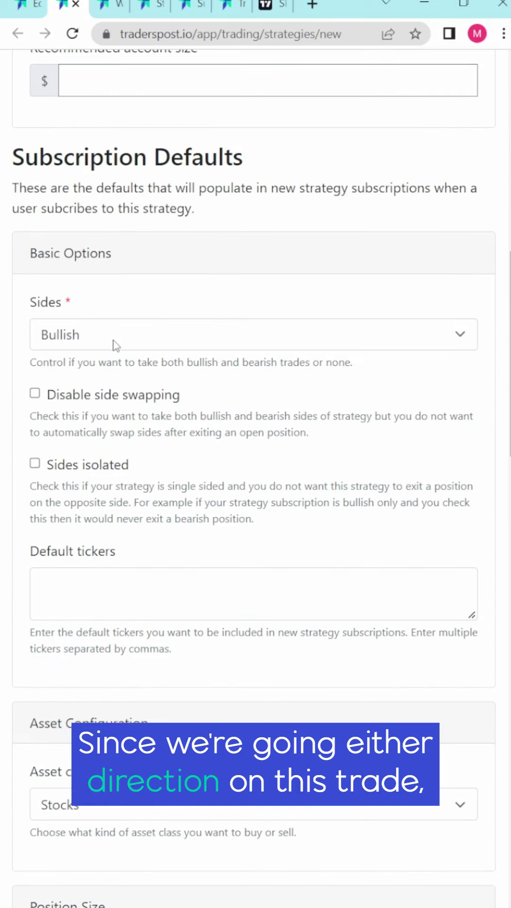
click(114, 344)
click(105, 355)
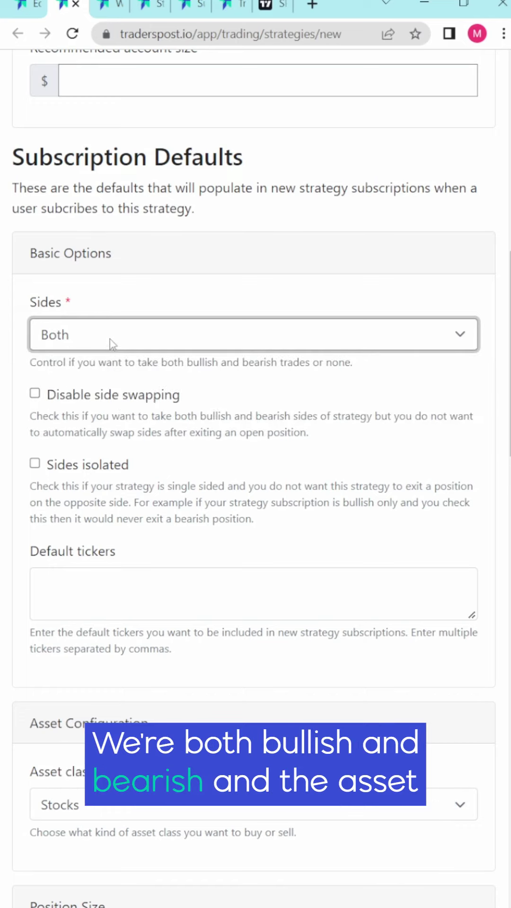
scroll(110, 359, down, 8)
click(110, 406)
click(102, 445)
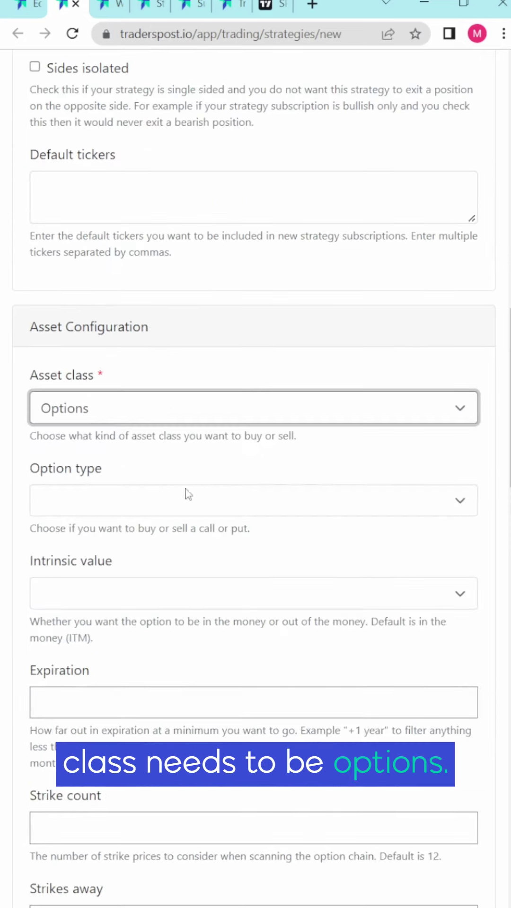
scroll(188, 494, down, 4)
click(118, 303)
click(116, 347)
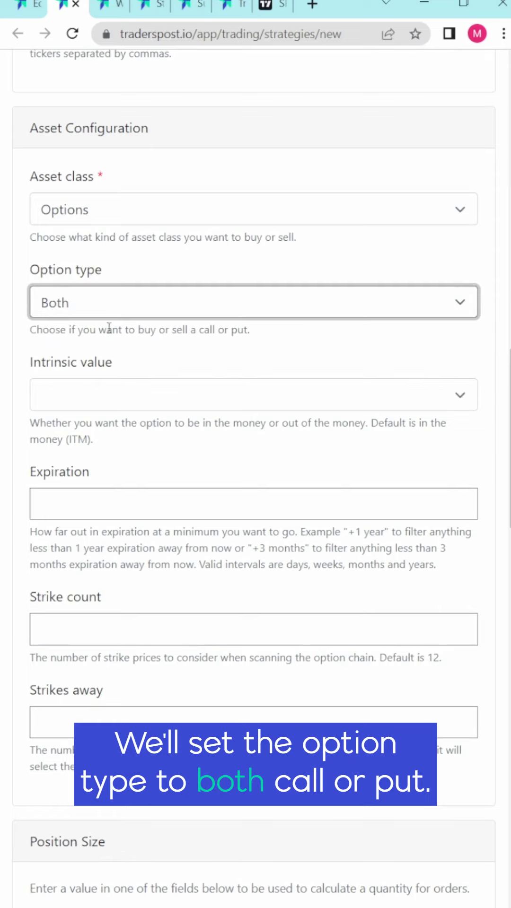
click(95, 394)
click(95, 435)
Step: Set minimum expiration to +1 week, 50% of portfolio value, and market exit orders
scroll(231, 462, down, 4)
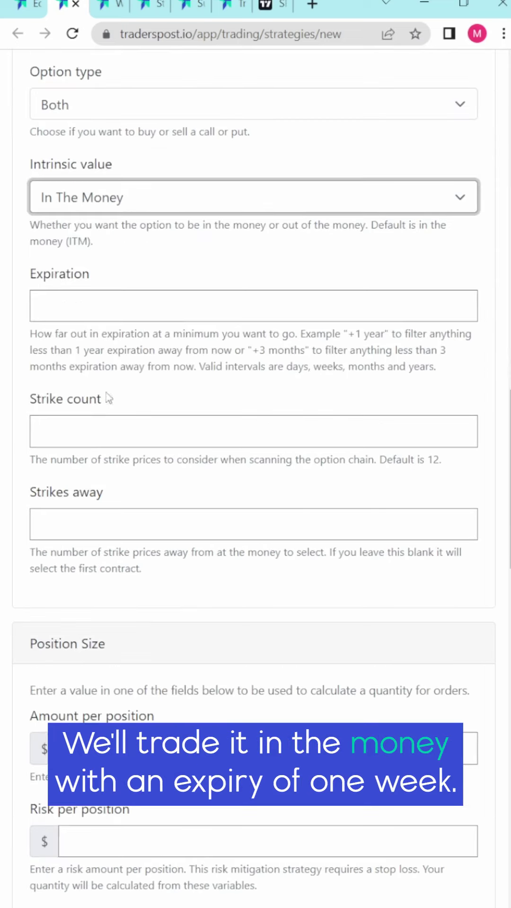
click(136, 307)
text(+1 week)
click(225, 539)
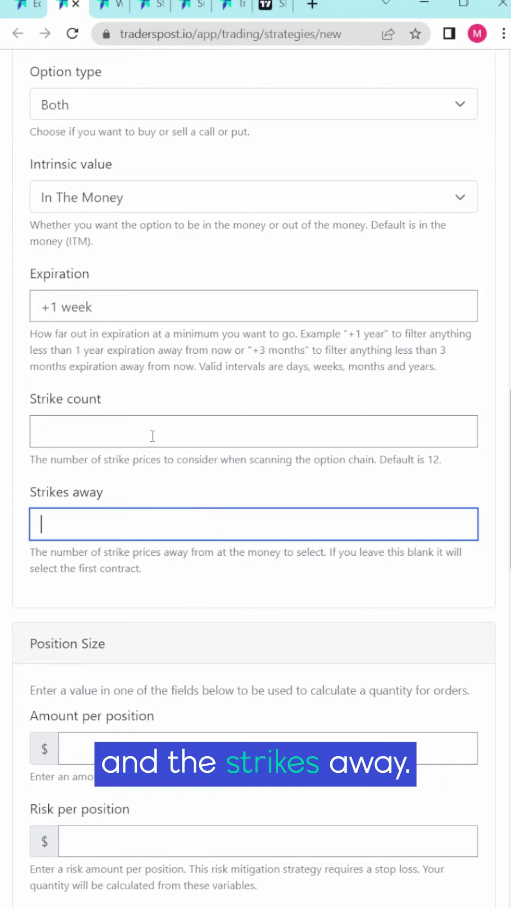
scroll(135, 434, down, 12)
click(118, 362)
text(50)
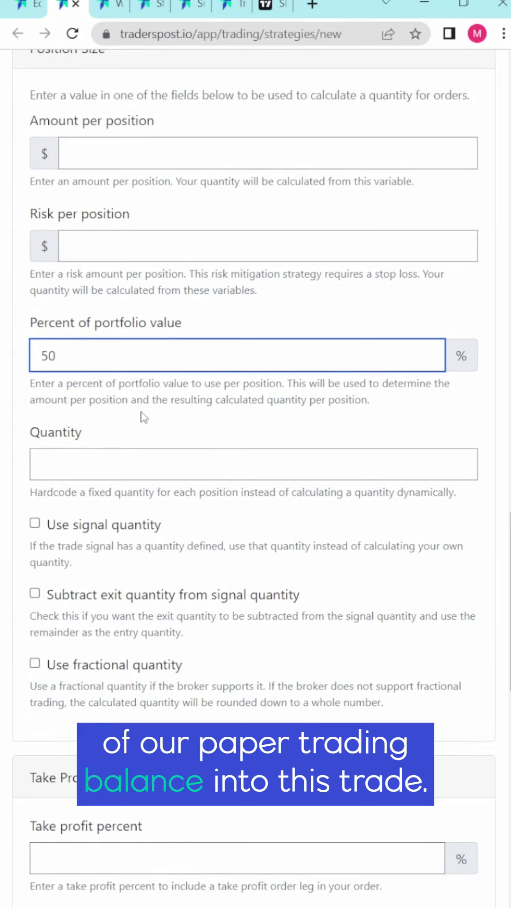
scroll(171, 426, down, 20)
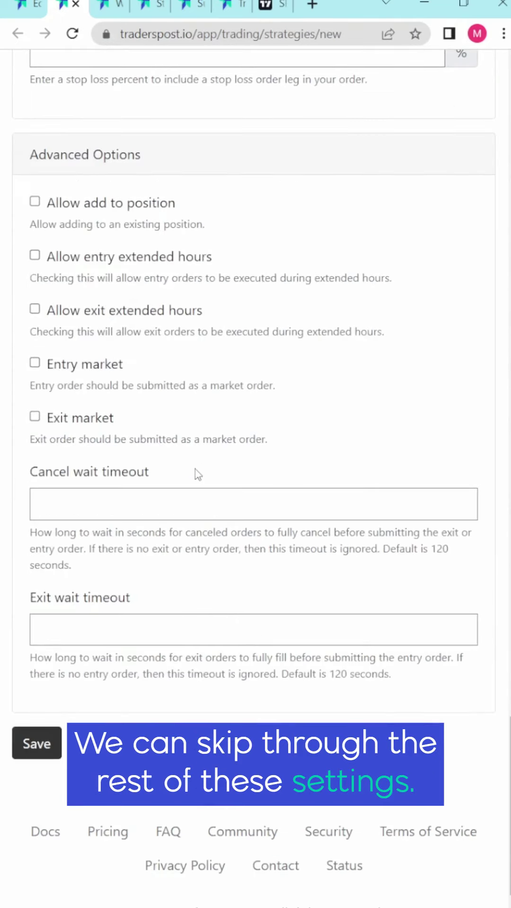
click(87, 420)
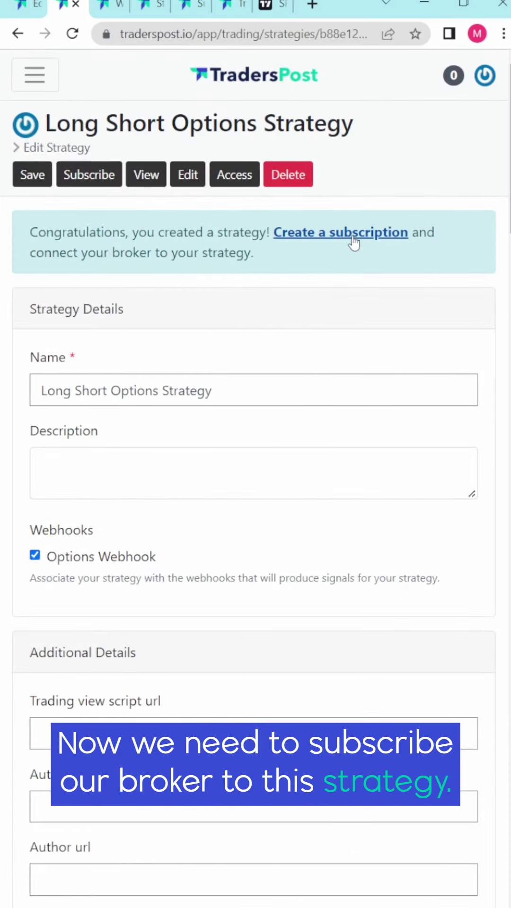
Step: Subscribe the paper broker to the strategy and highlight the not-enabled notice
click(399, 235)
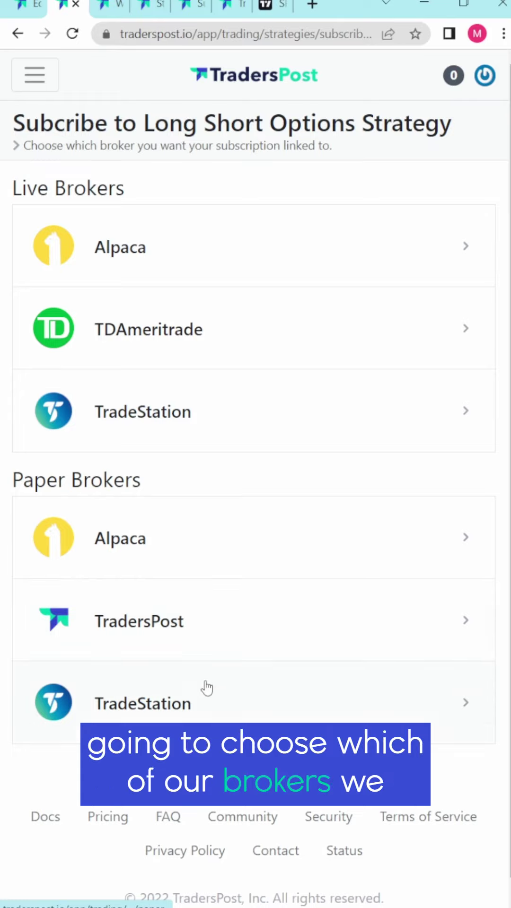
click(169, 624)
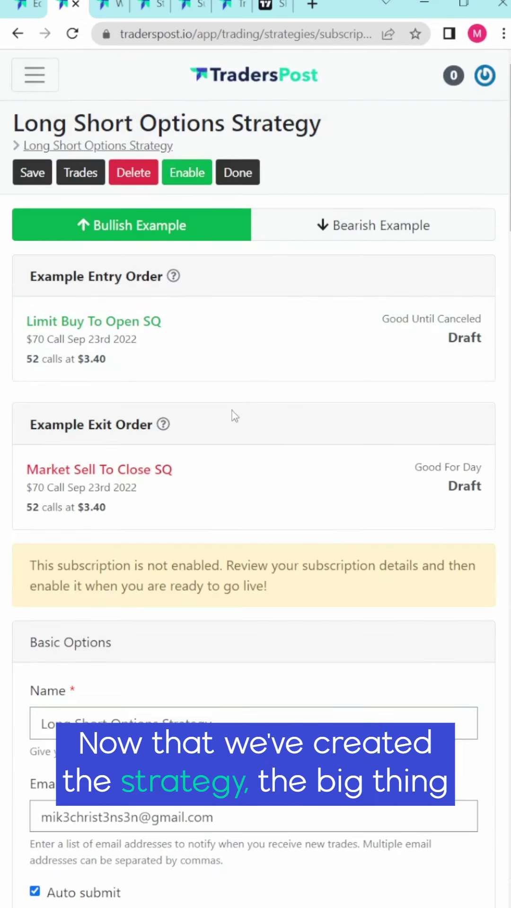
drag(267, 586, 29, 565)
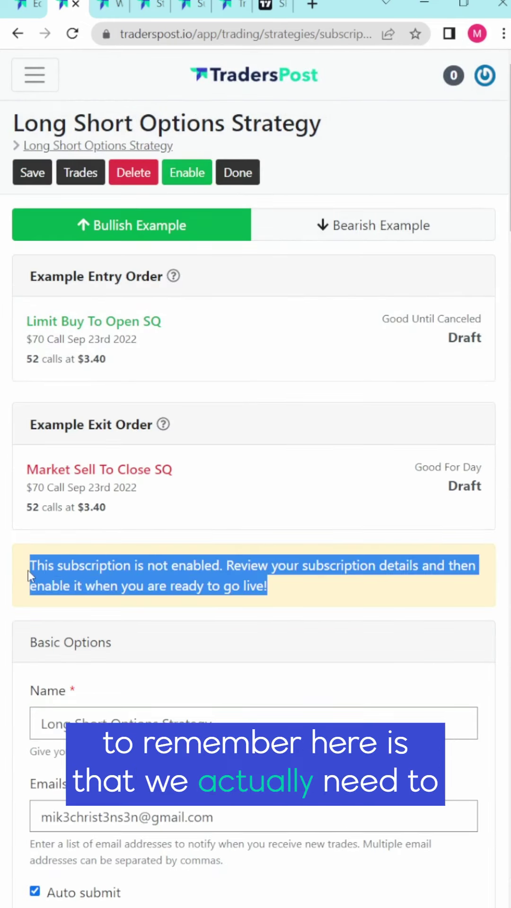
Step: Enable the strategy subscription and preview the bearish example orders
click(187, 173)
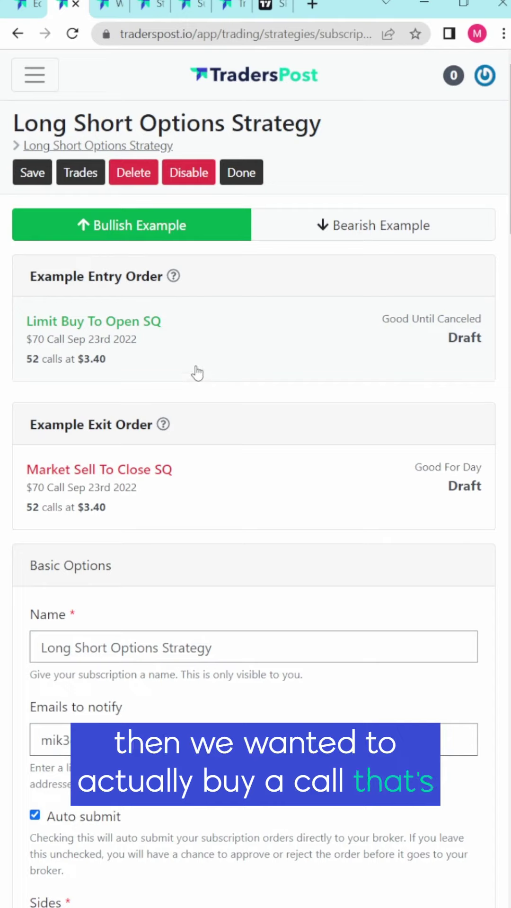
click(435, 229)
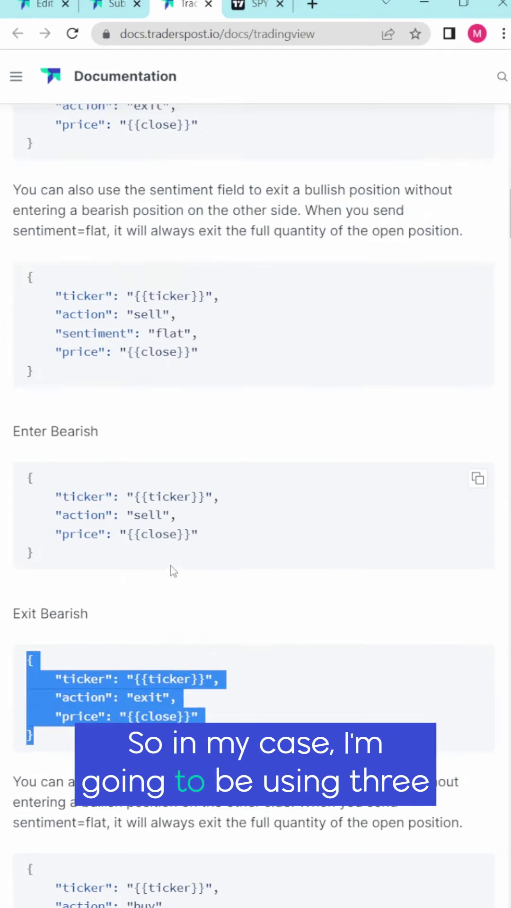
Step: Review the Enter Bullish block, the 'sell' action in Enter Bearish, and the Exit Bearish payload
scroll(192, 575, up, 4)
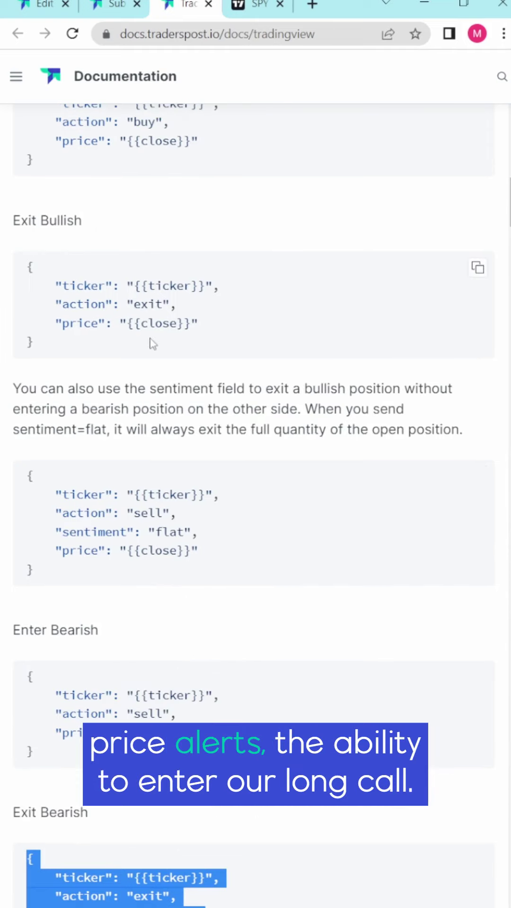
scroll(144, 340, up, 4)
drag(47, 365, 17, 297)
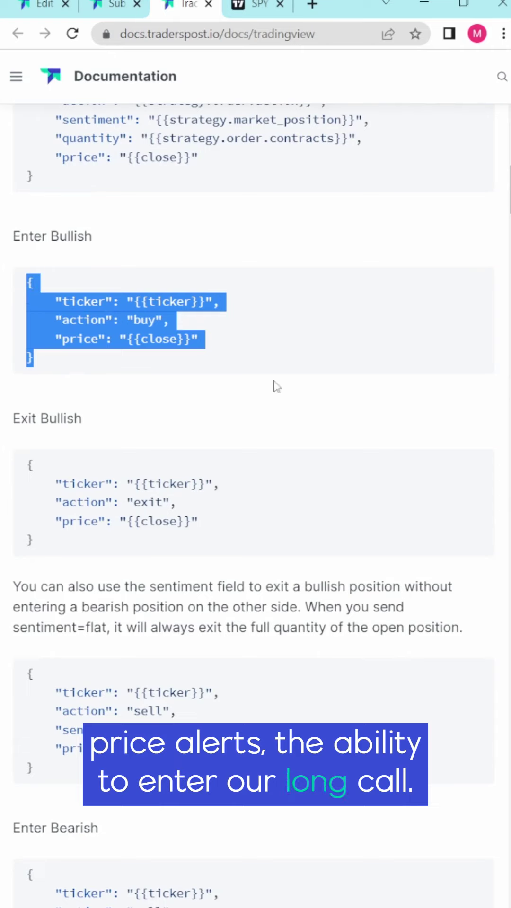
scroll(184, 367, down, 8)
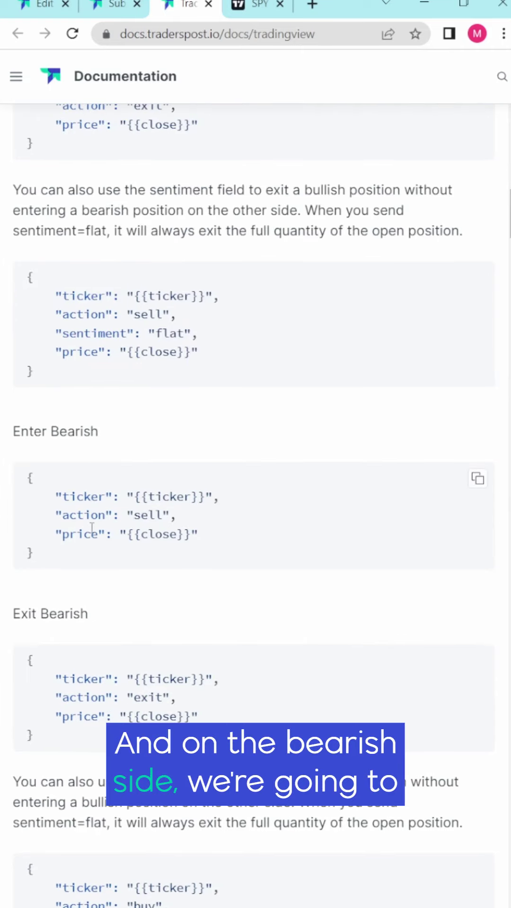
double_click(156, 514)
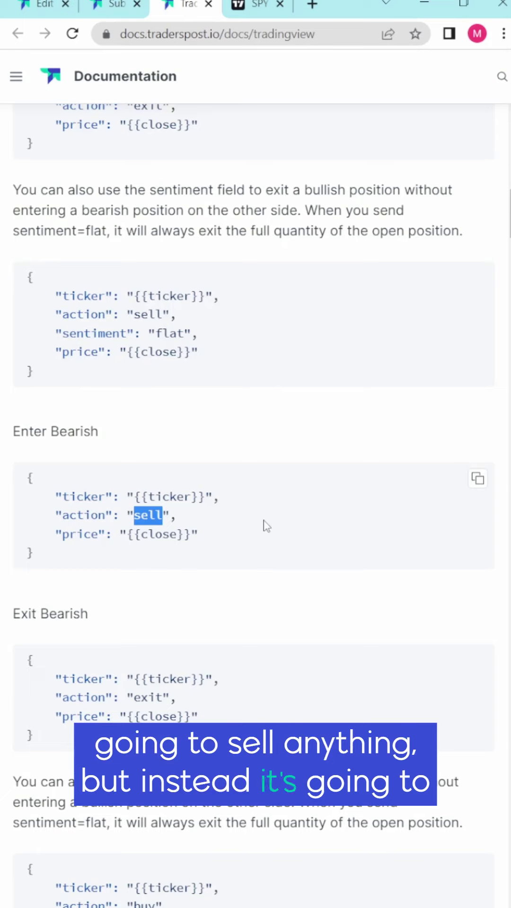
scroll(255, 534, down, 4)
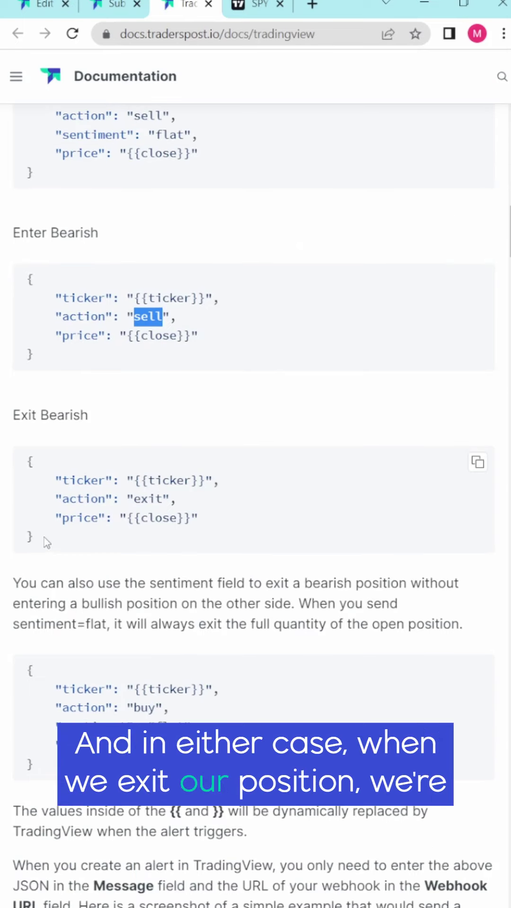
drag(47, 537, 20, 470)
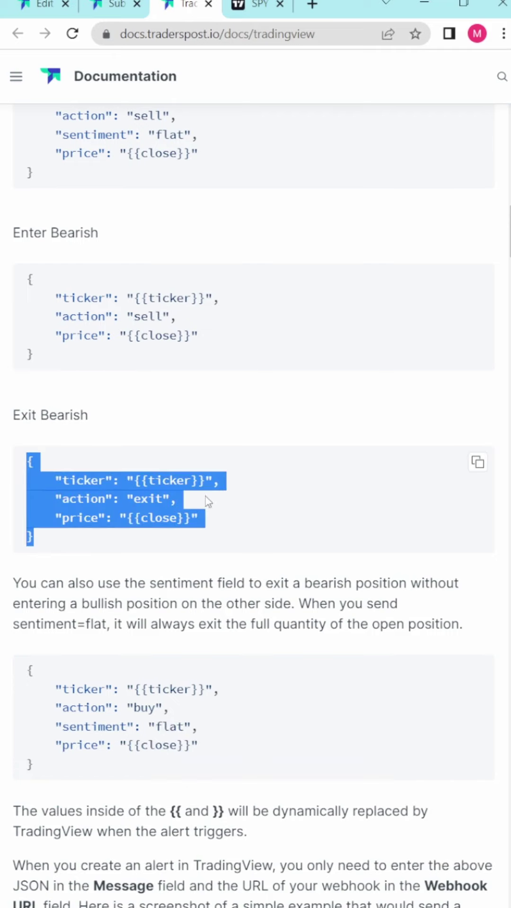
Step: Start an SPY price alert triggering when price crosses up 405
key(ctrl+Tab)
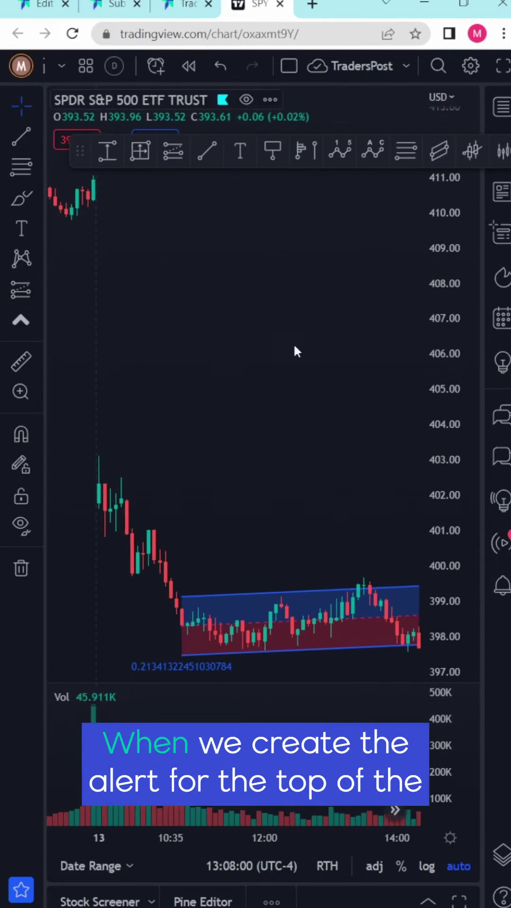
key(alt+a)
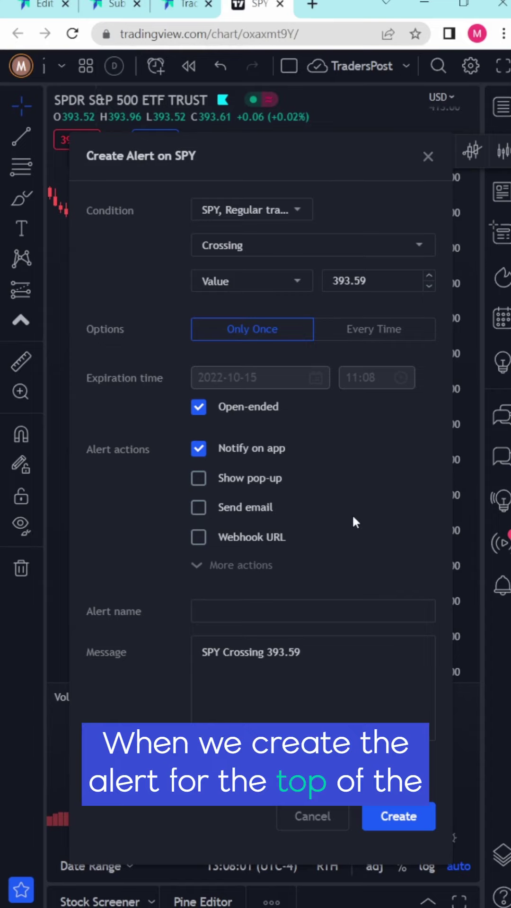
click(260, 245)
click(326, 266)
click(367, 281)
key(ctrl+a)
text(4)
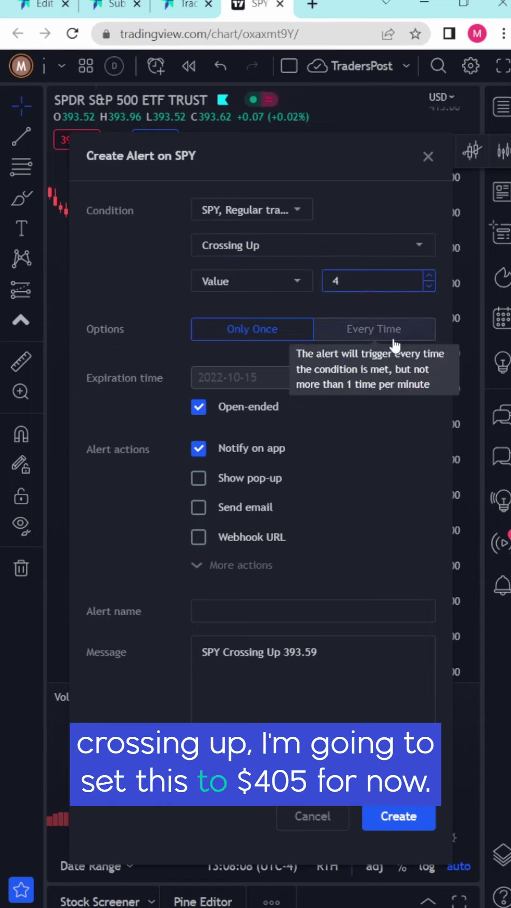
text(05)
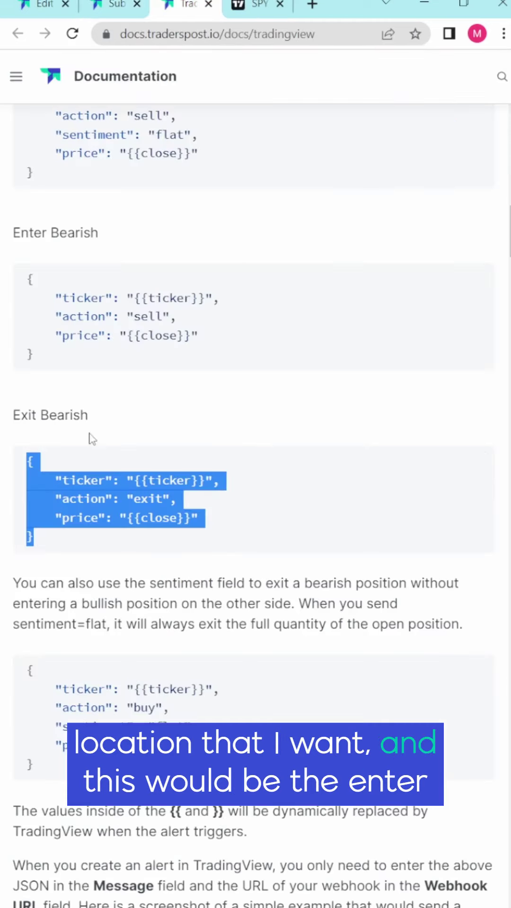
Step: Copy the Enter Bullish payload and paste the TradersPost webhook URL into the alert
scroll(92, 439, up, 10)
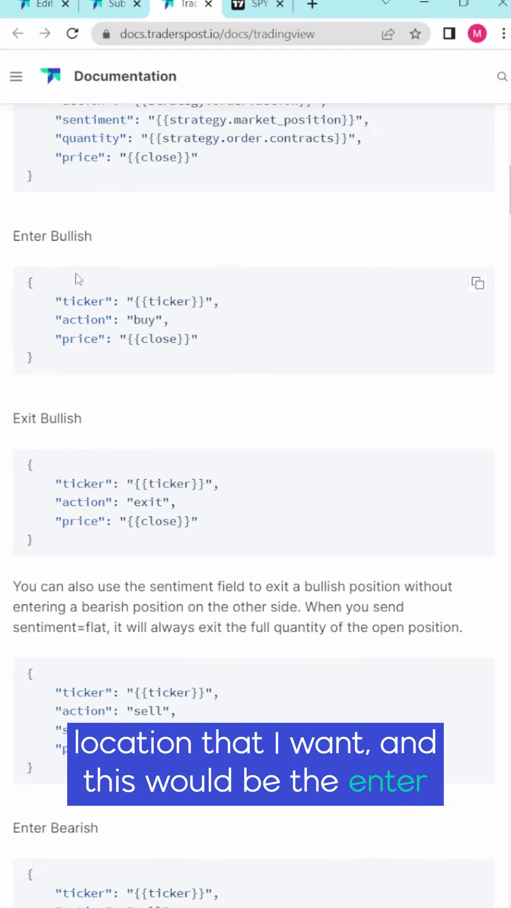
click(478, 285)
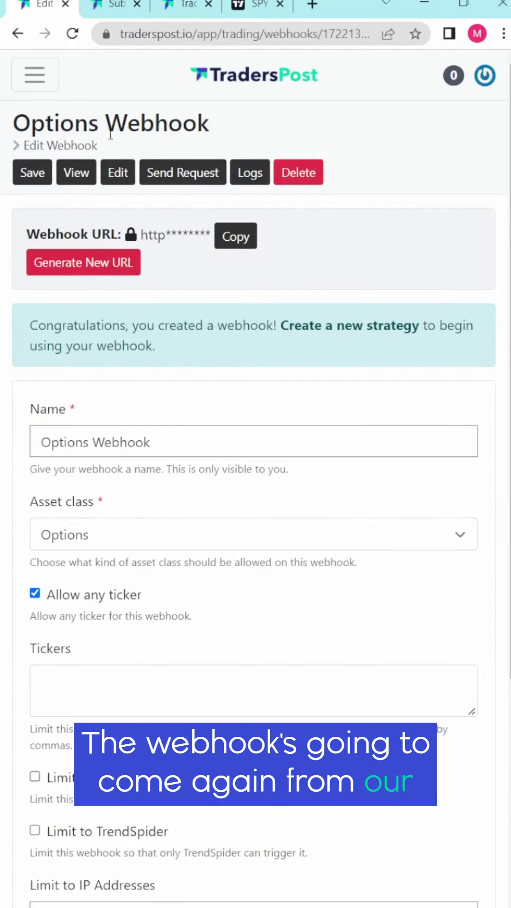
click(235, 236)
click(346, 170)
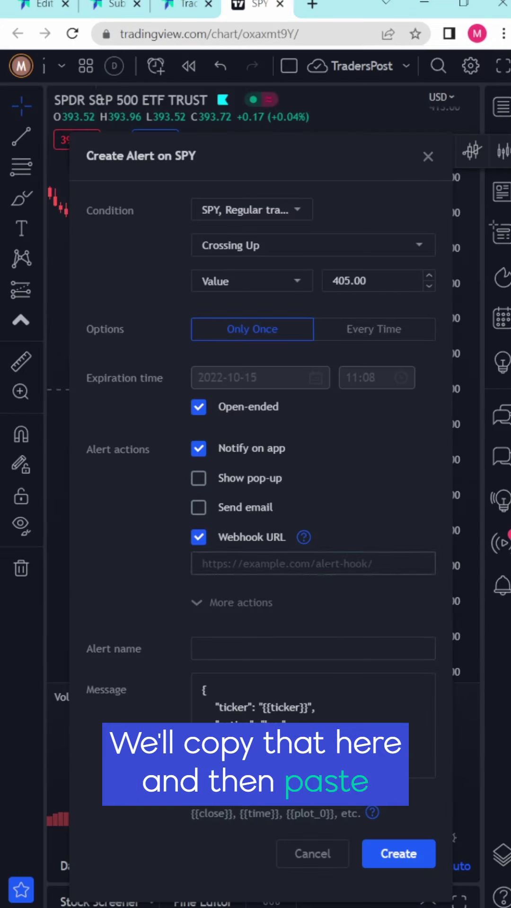
key(ctrl+v)
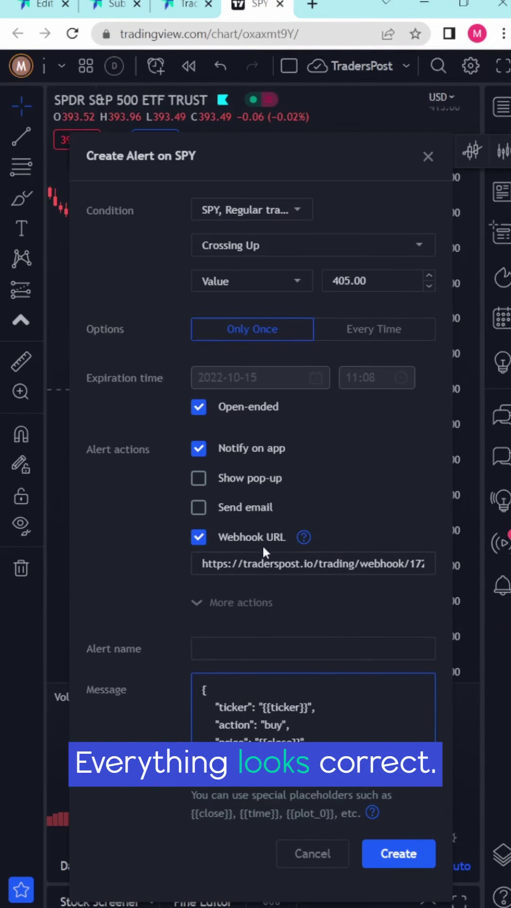
Step: Create the bullish SPY alert and save it at 399.57
click(405, 861)
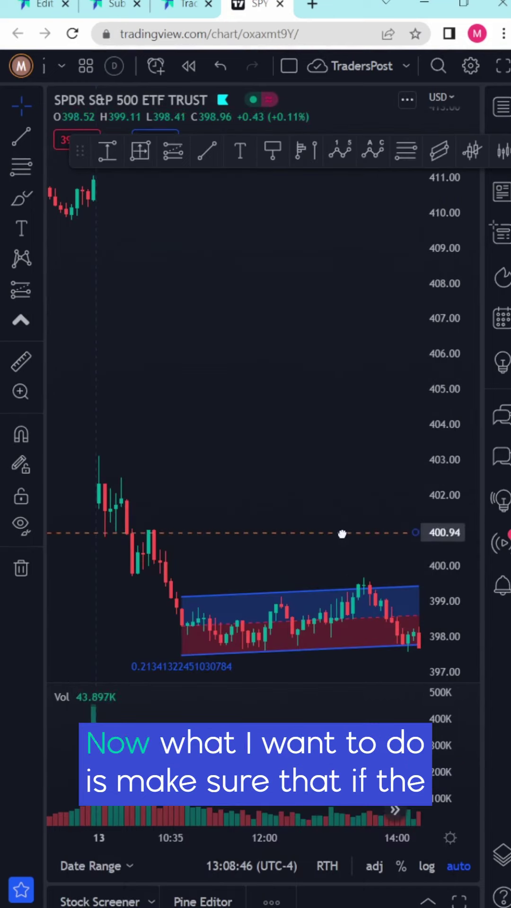
double_click(354, 580)
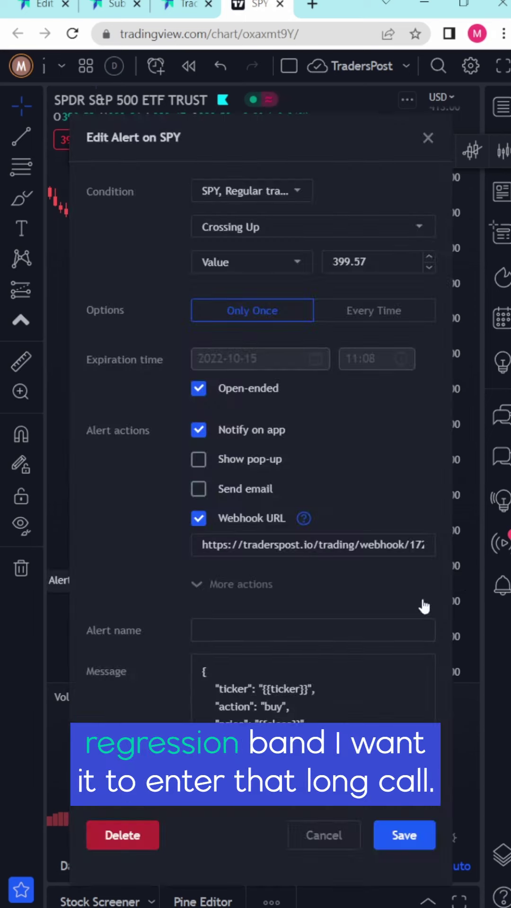
click(405, 837)
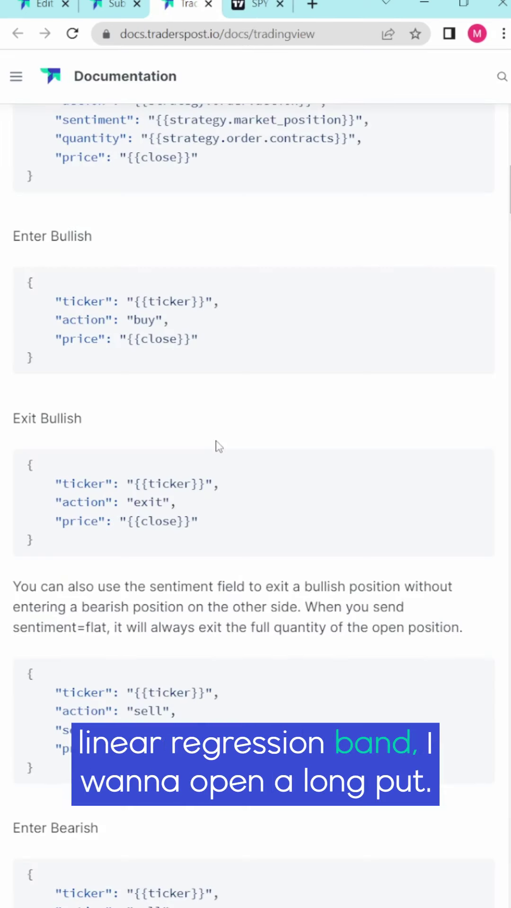
scroll(218, 446, down, 10)
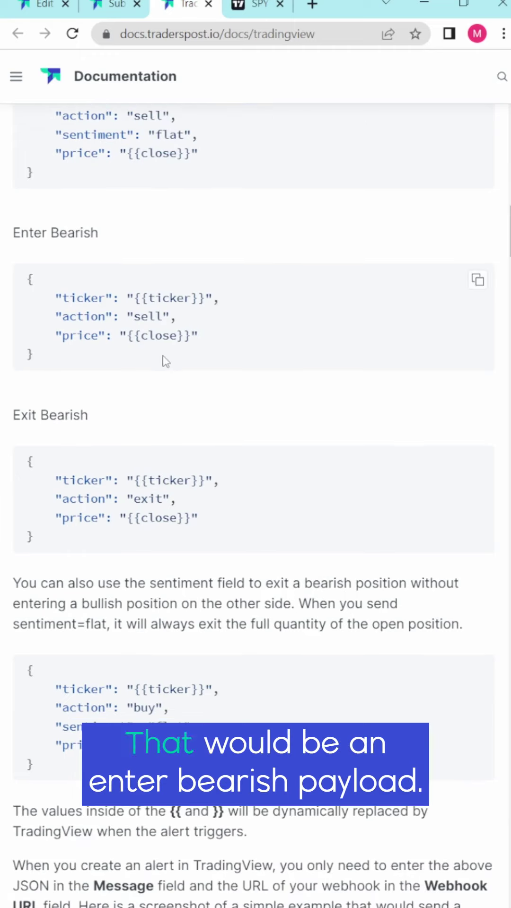
Step: Add a second SPY alert at 397.50 with the Enter Bearish payload as its message
click(255, 5)
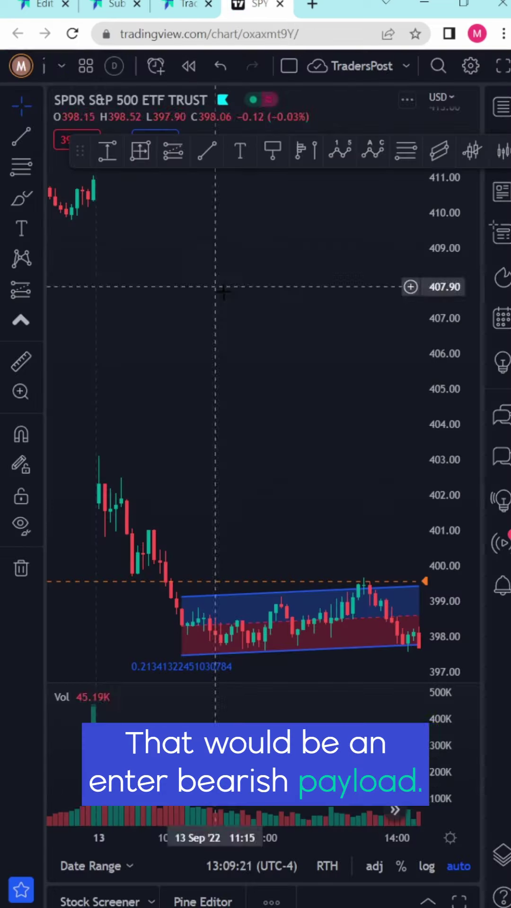
right_click(349, 653)
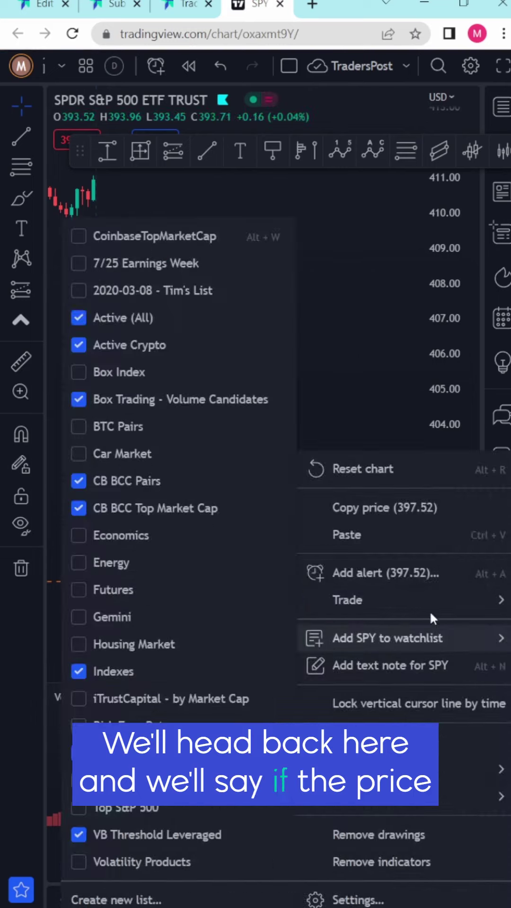
click(378, 575)
double_click(378, 263)
text(397.50)
click(336, 675)
key(ctrl+a)
key(ctrl+v)
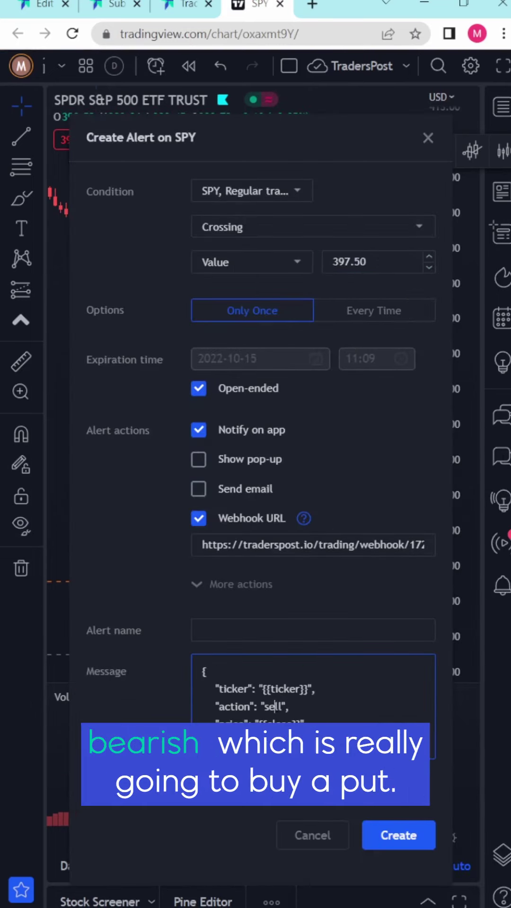
Step: Confirm the bearish alert's message carries the sell action
click(343, 706)
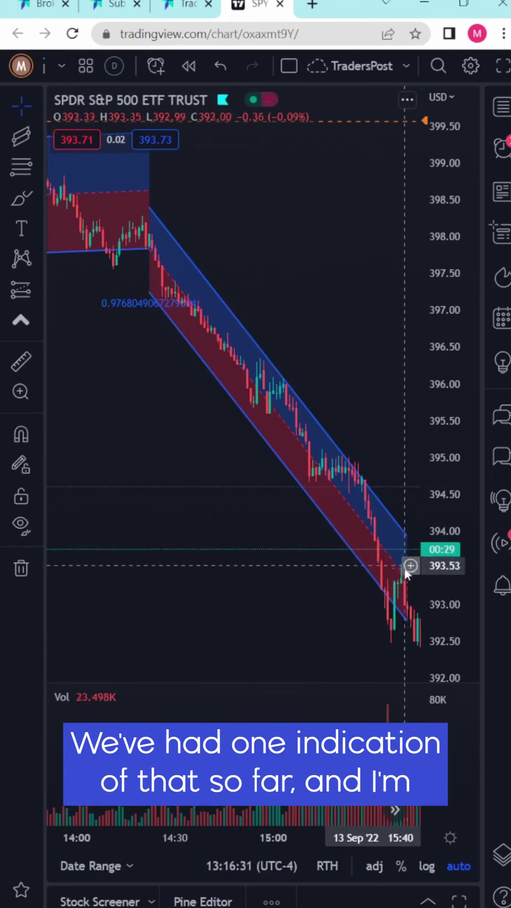
Step: Start an SPY exit alert at 393.50 and copy the Exit Bearish payload from the docs
click(156, 65)
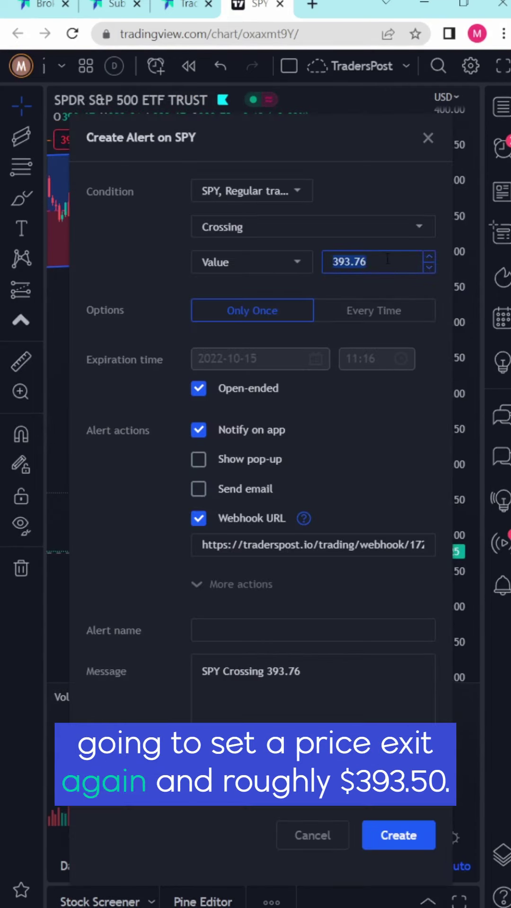
text(393.50)
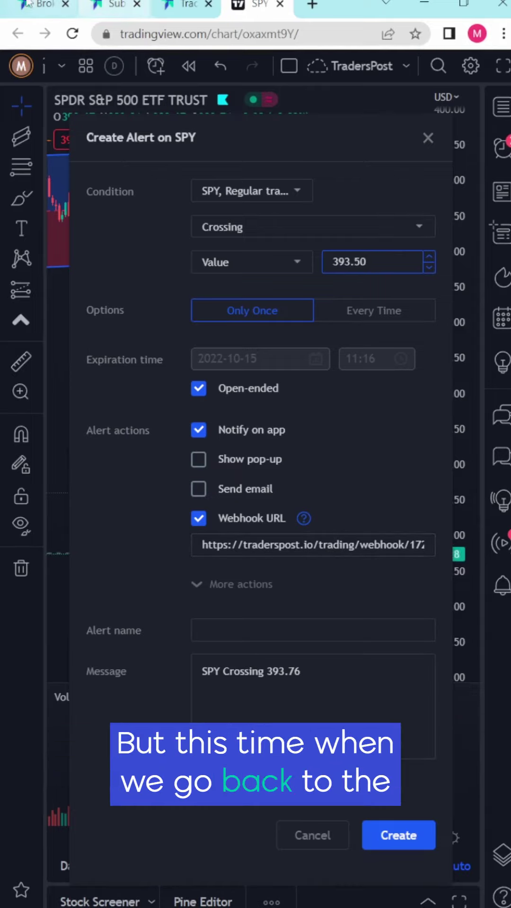
click(97, 7)
click(181, 6)
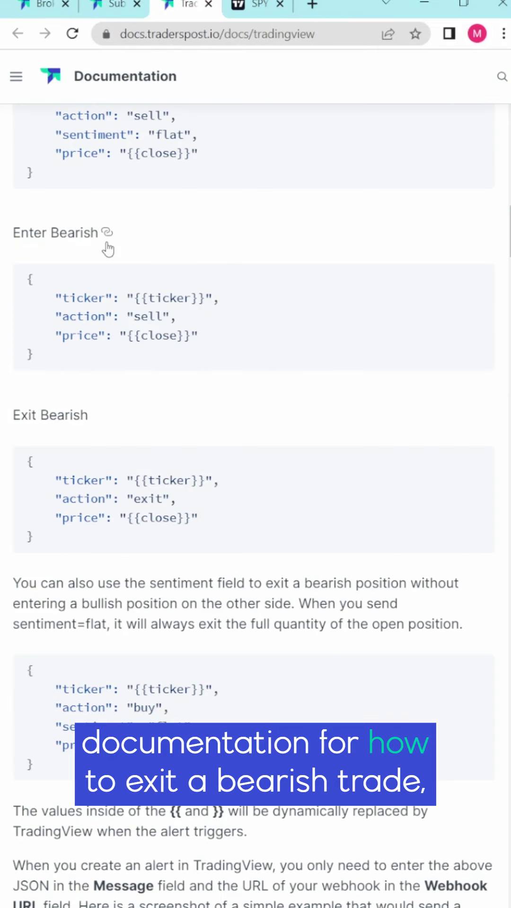
drag(42, 534, 24, 478)
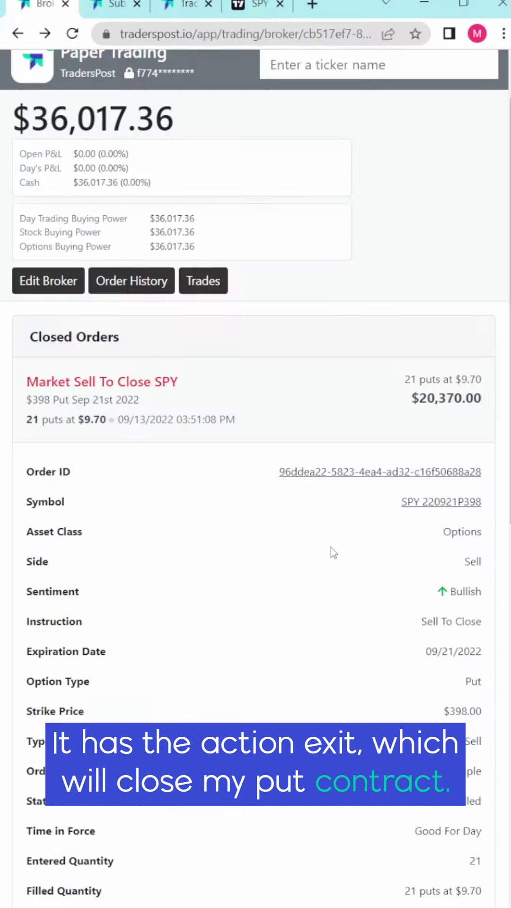
scroll(330, 547, down, 4)
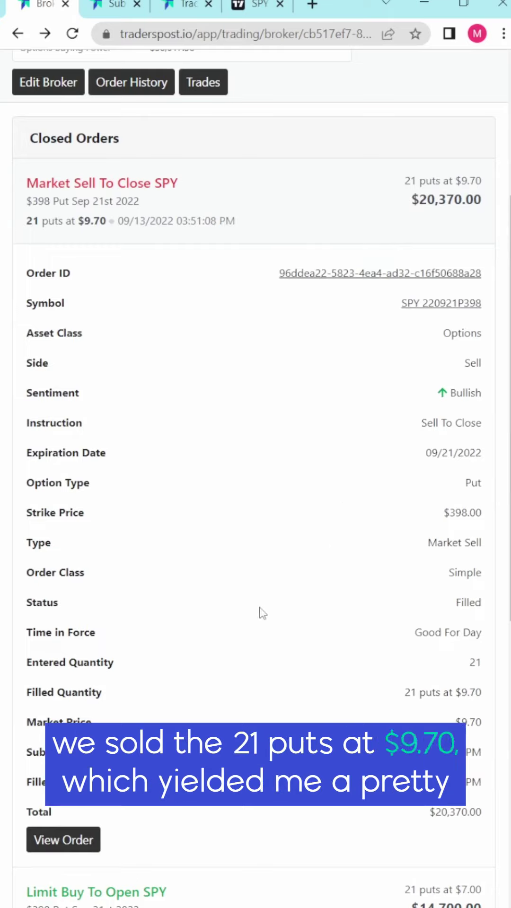
Step: Scroll the broker page up to show the $36,017.36 account balance
scroll(262, 612, up, 5)
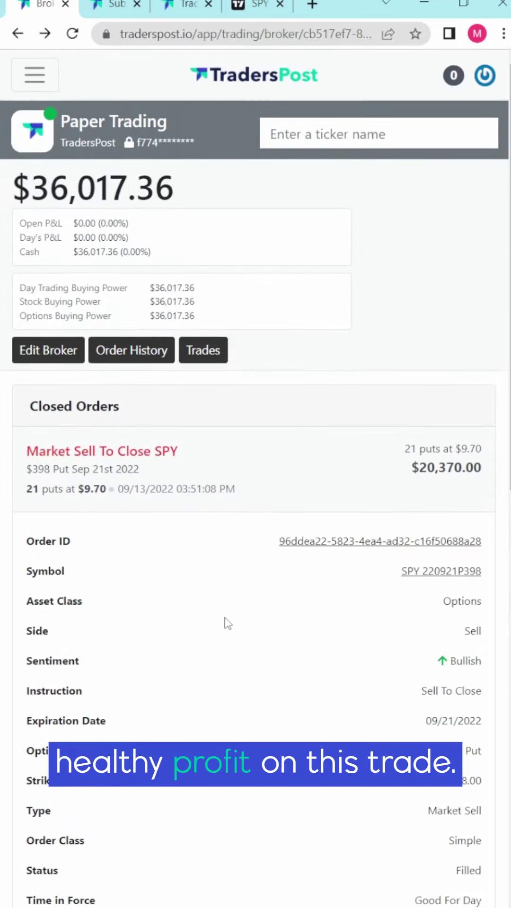